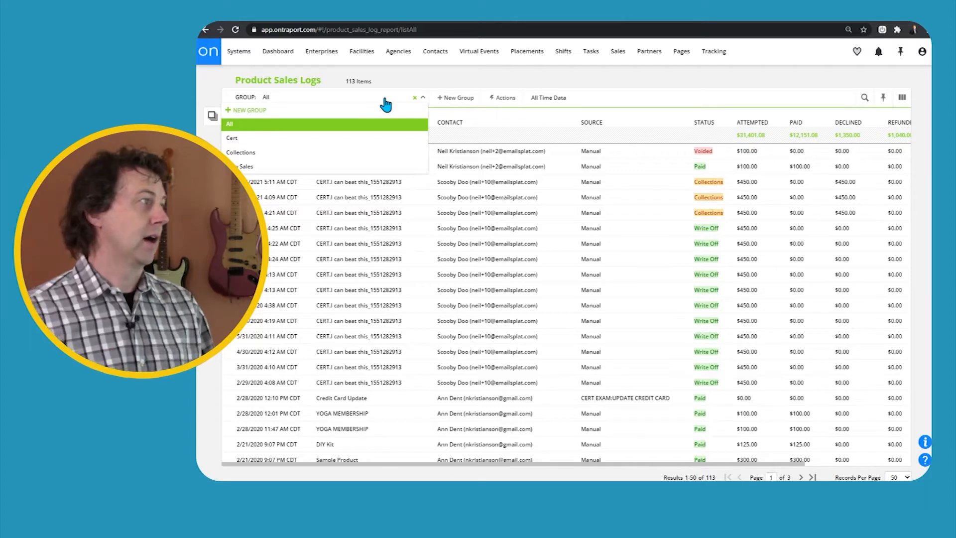
# - Filter the product sales logs by the Collections group and review the group's conditions without changing them
pyautogui.click(702, 98)
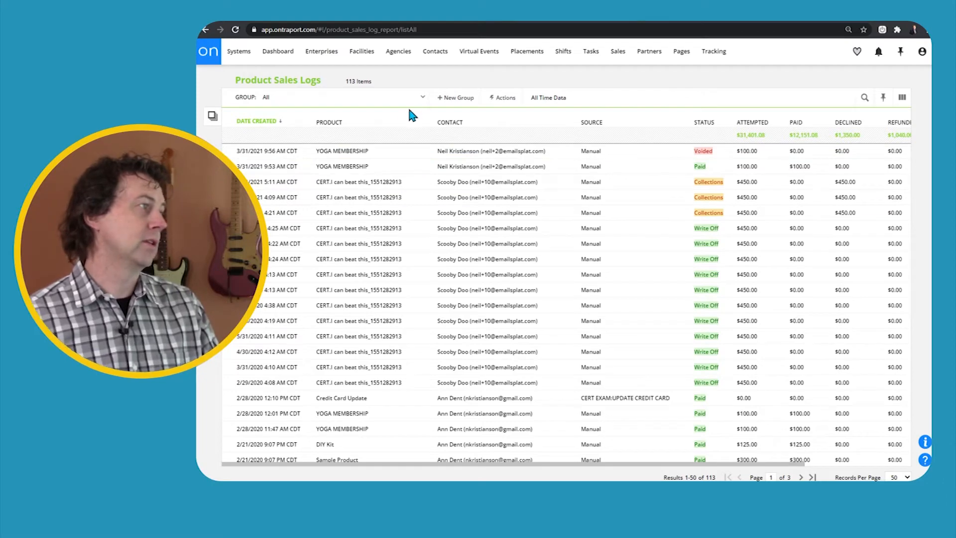
pyautogui.click(412, 98)
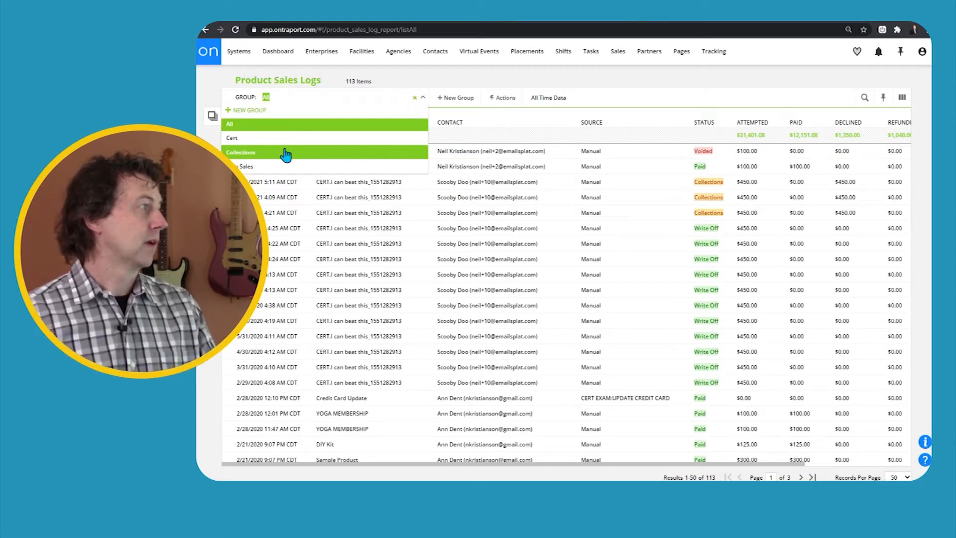
pyautogui.click(402, 161)
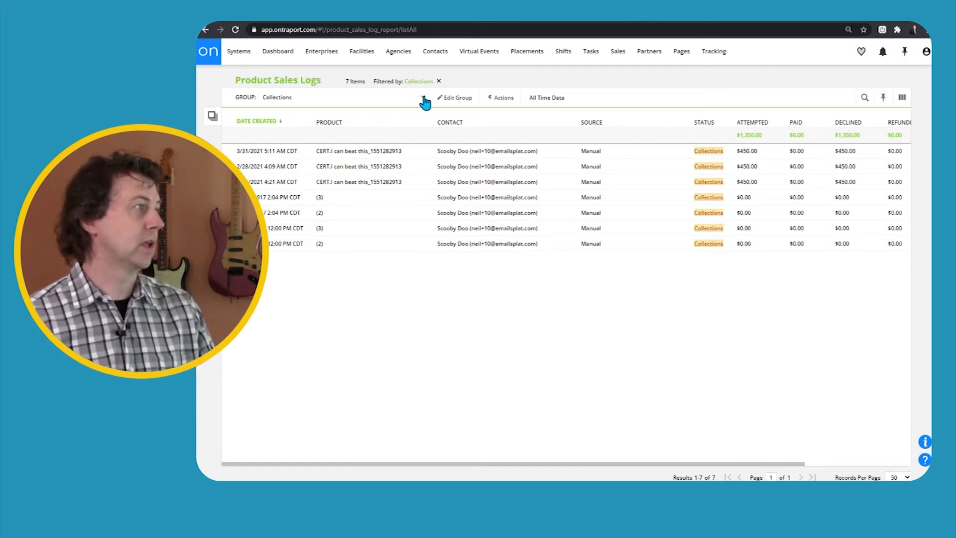
pyautogui.click(452, 102)
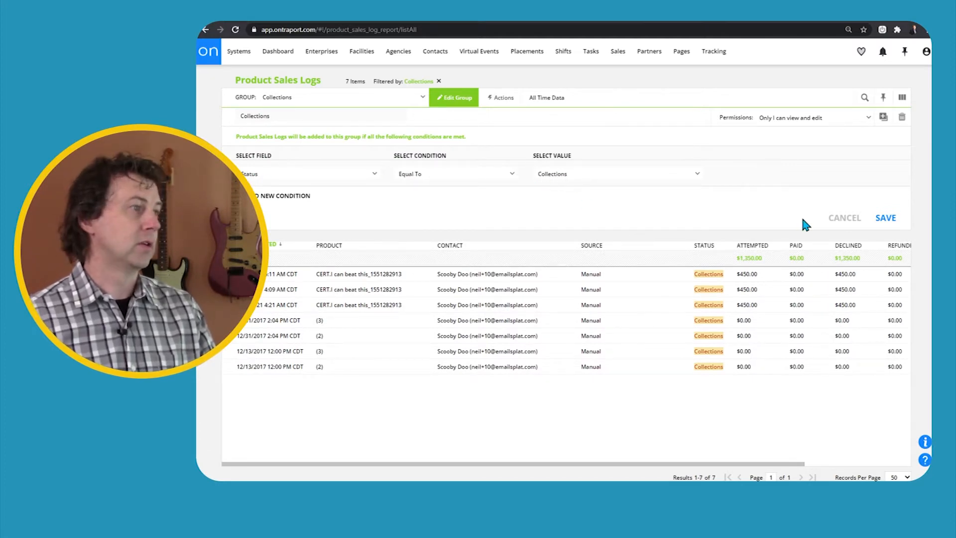
pyautogui.click(844, 219)
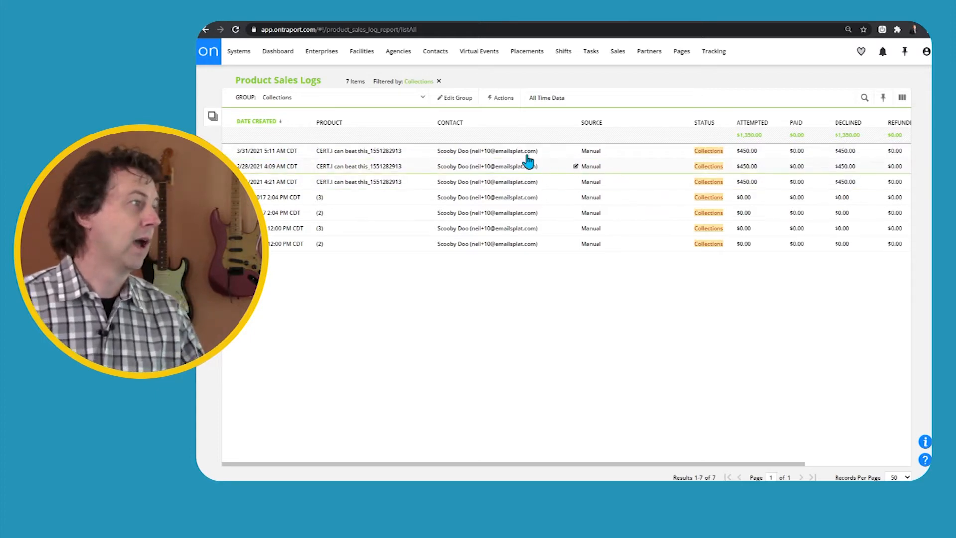
# - Switch the sales logs to the Cert group and inspect its product condition, leaving the group unchanged
pyautogui.click(423, 100)
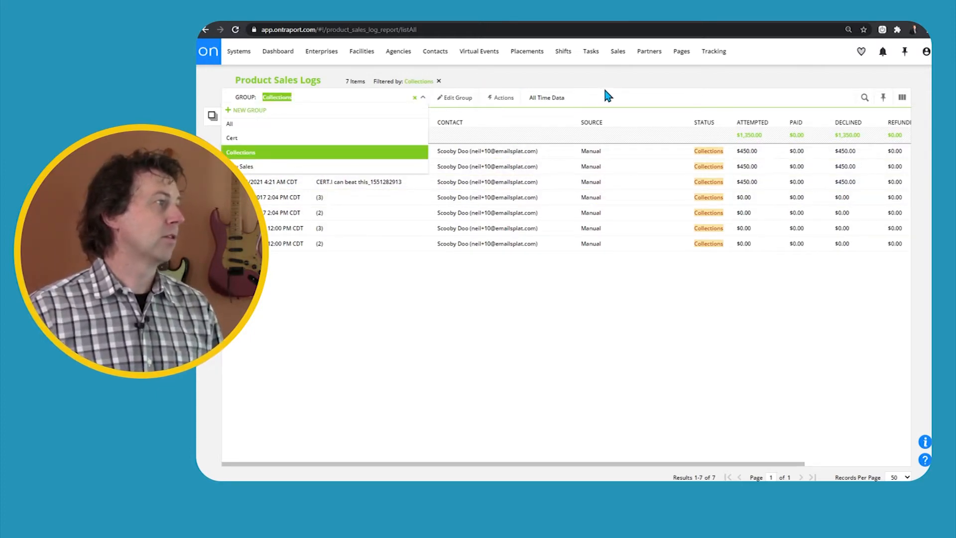
pyautogui.click(323, 142)
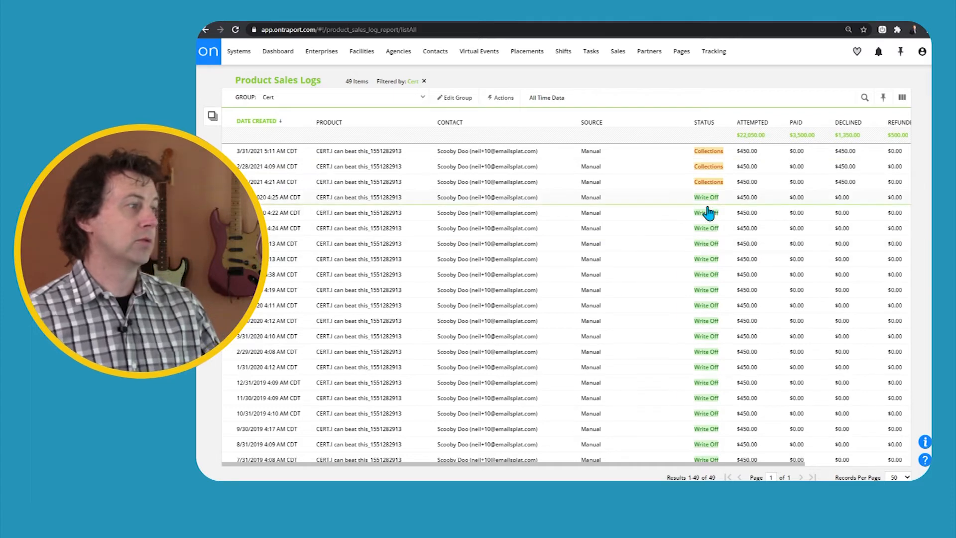
pyautogui.click(454, 98)
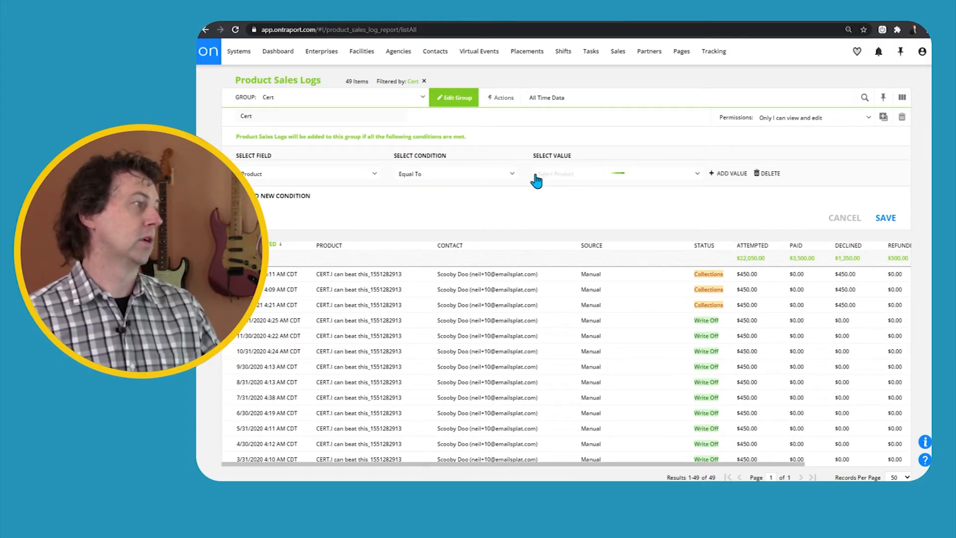
pyautogui.click(461, 207)
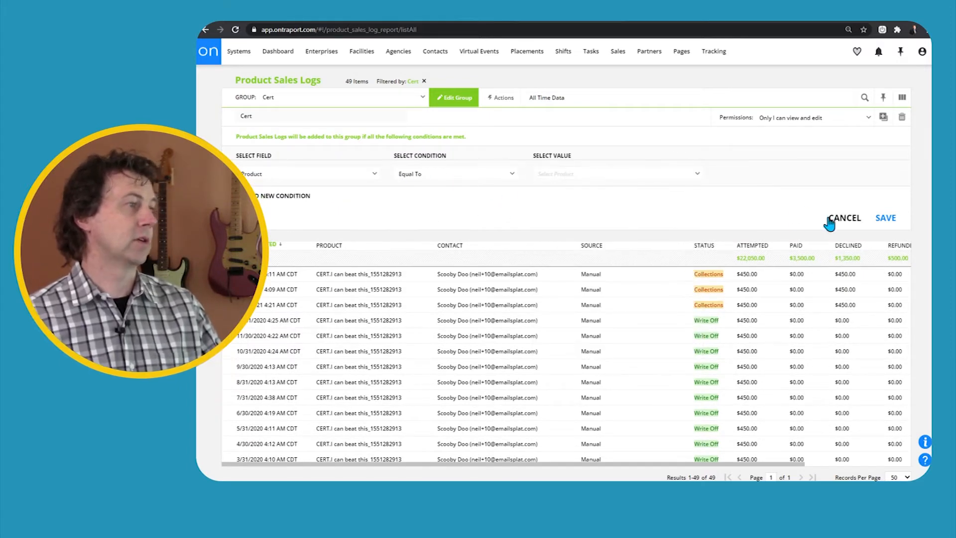
pyautogui.click(844, 219)
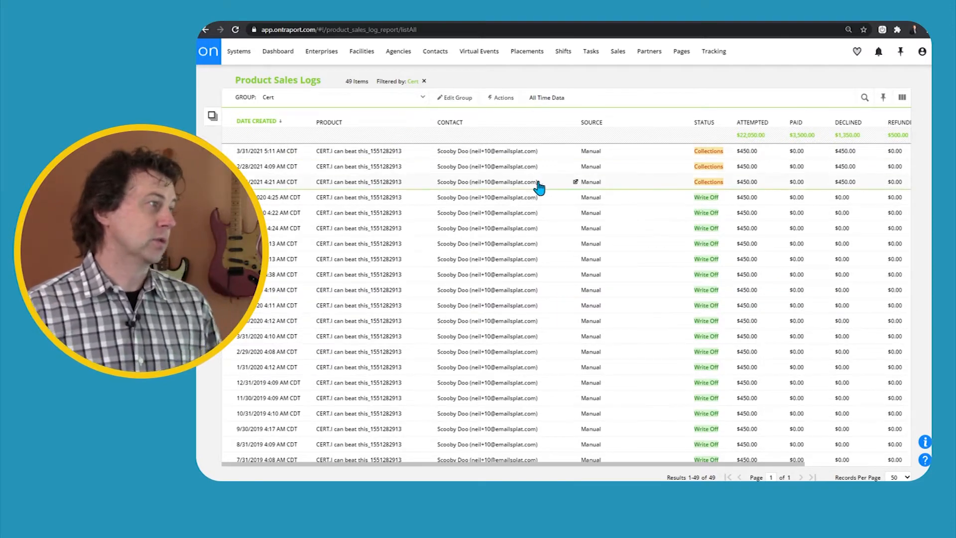
# - Show the New Sales group, examine its source condition, and clear the group filter
pyautogui.click(421, 101)
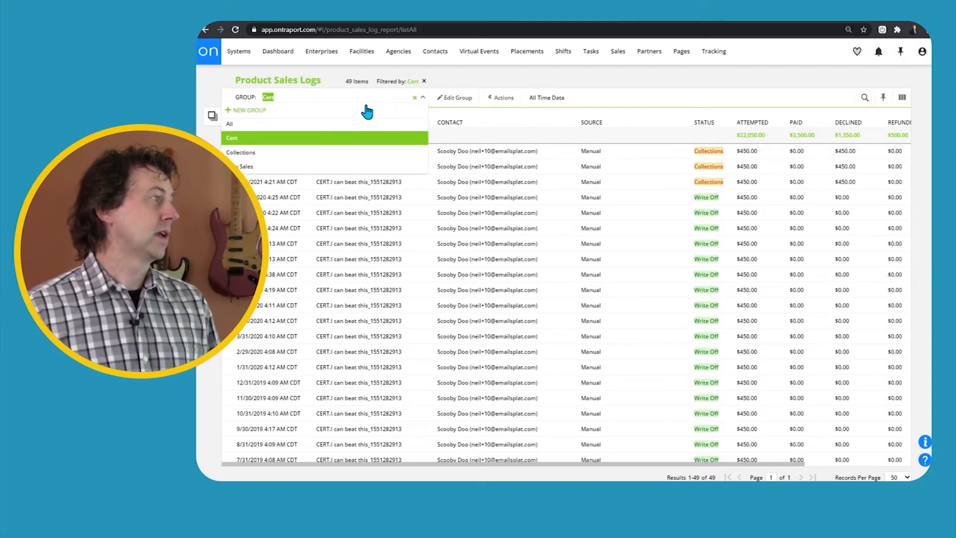
pyautogui.click(302, 167)
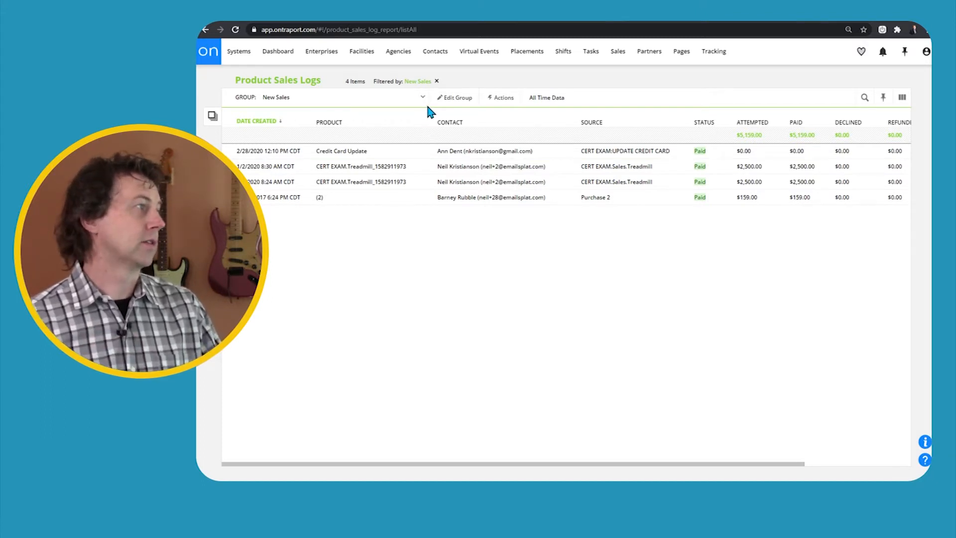
pyautogui.click(447, 102)
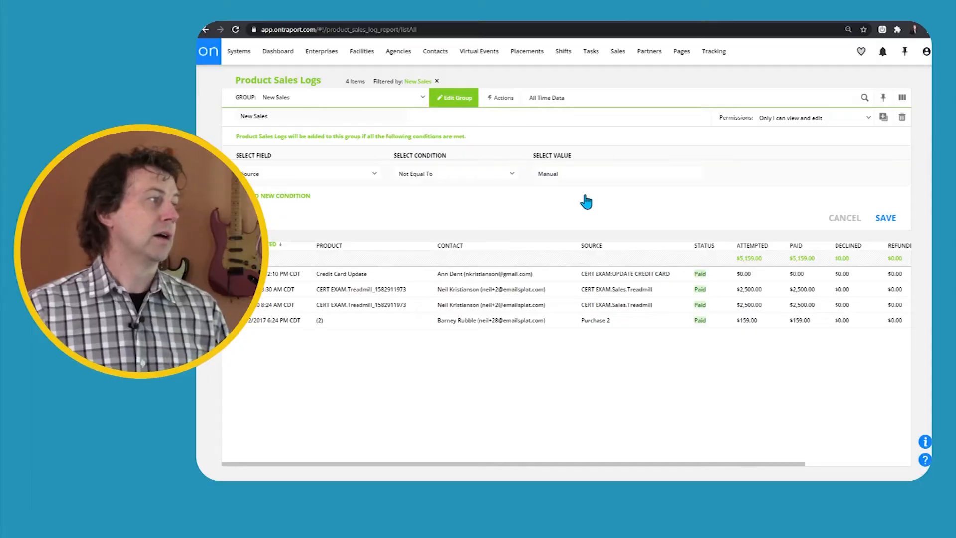
pyautogui.click(582, 198)
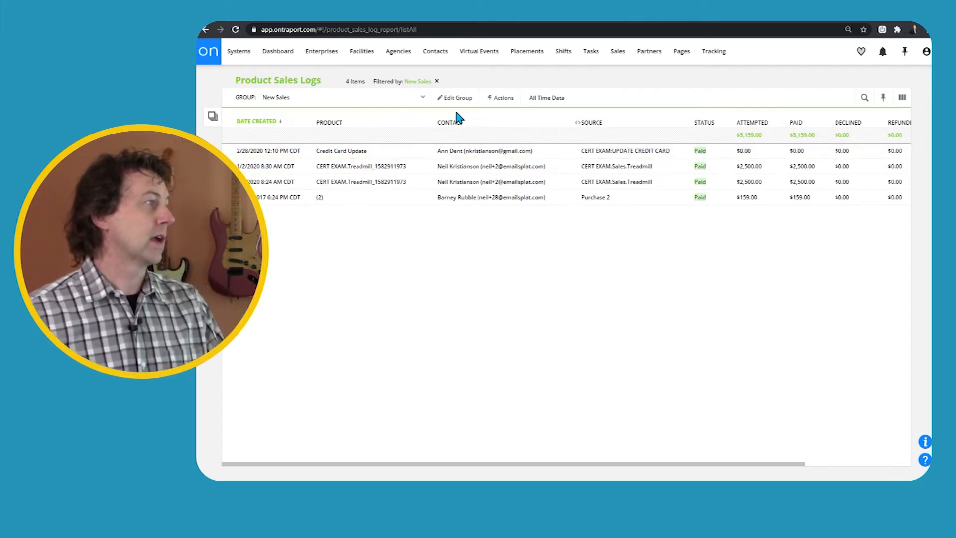
pyautogui.click(438, 81)
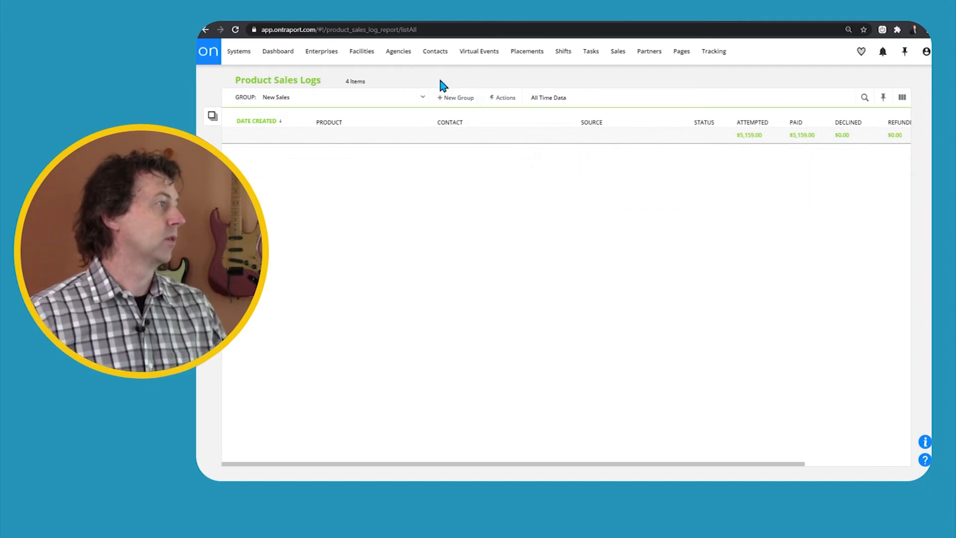
# - Limit the sales logs of all groups to the This Month date range
pyautogui.click(549, 98)
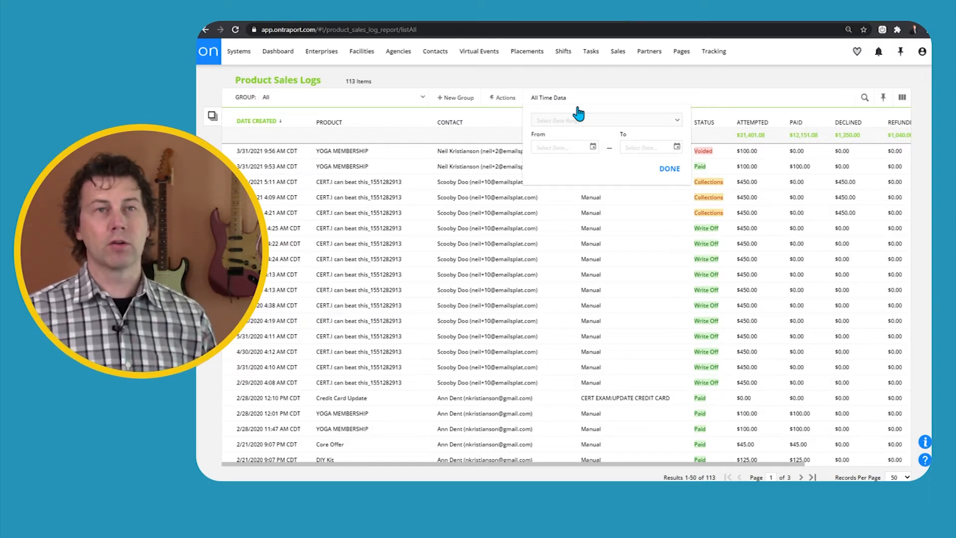
pyautogui.click(596, 124)
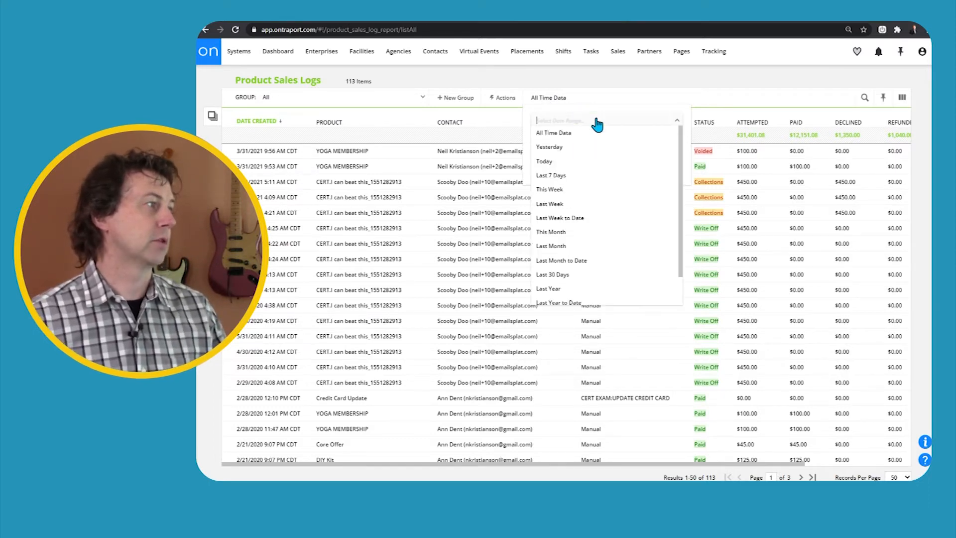
pyautogui.click(577, 233)
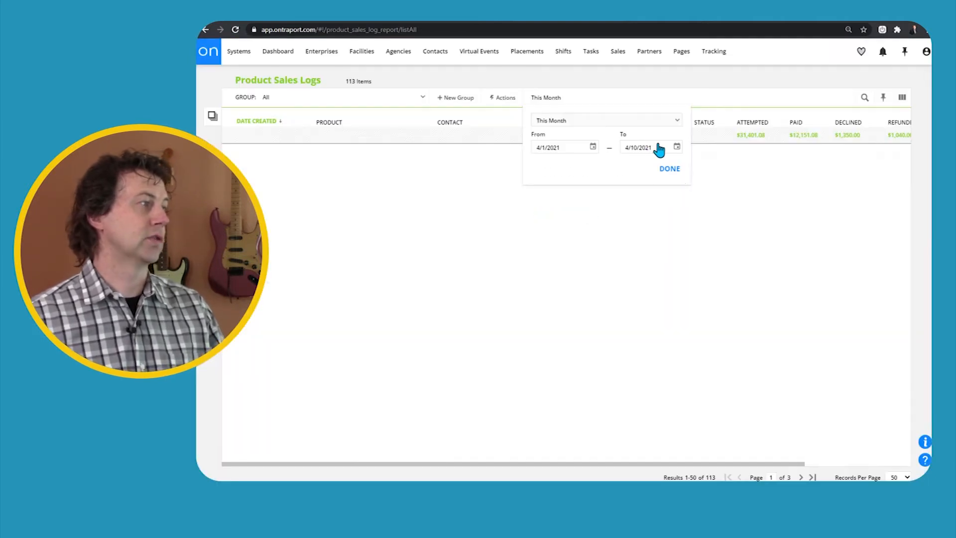
pyautogui.click(670, 171)
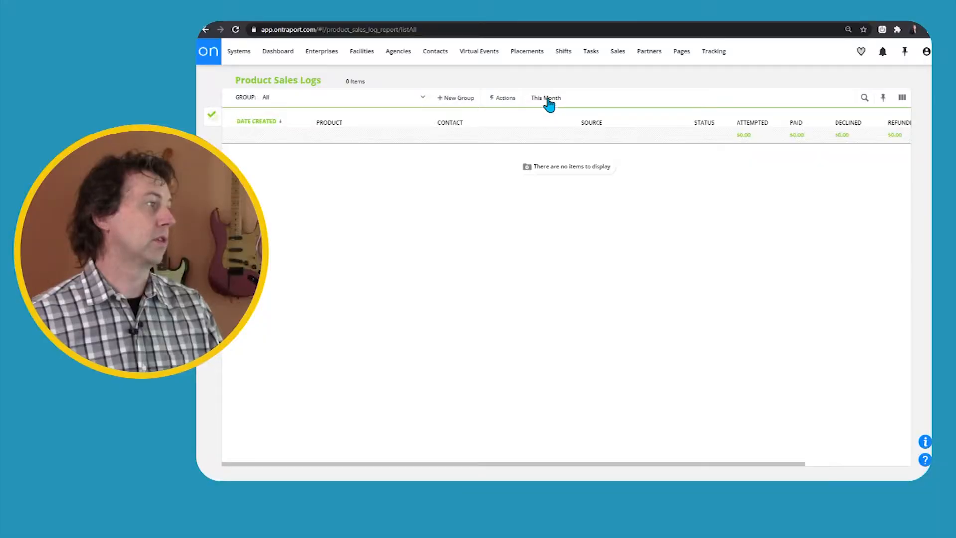
# - Set the date range to Last Month and filter the sales logs by the New Sales group
pyautogui.click(549, 101)
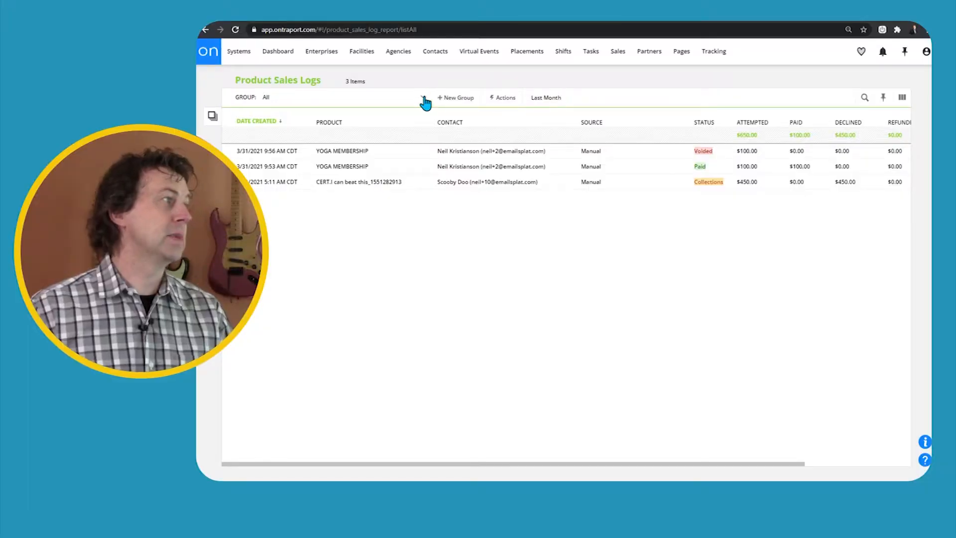
pyautogui.click(420, 104)
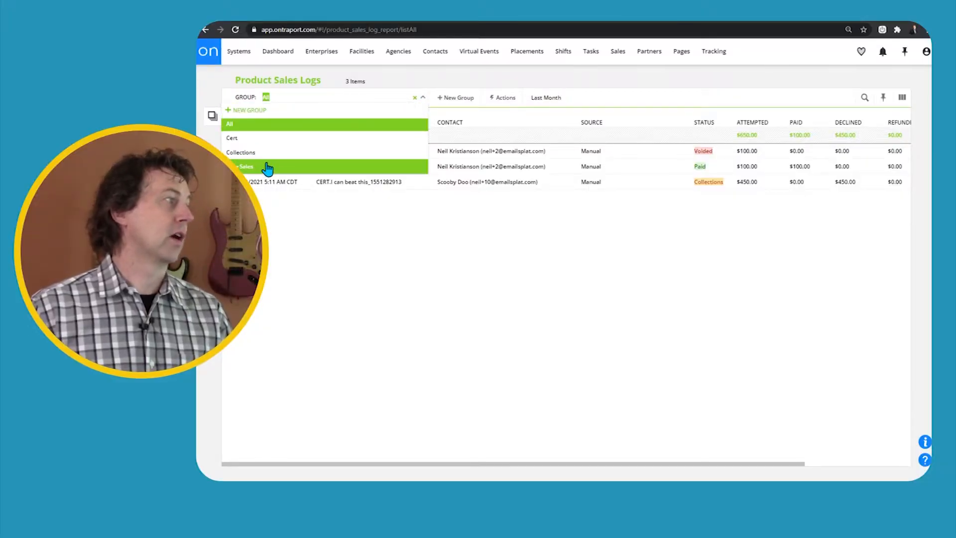
pyautogui.click(267, 169)
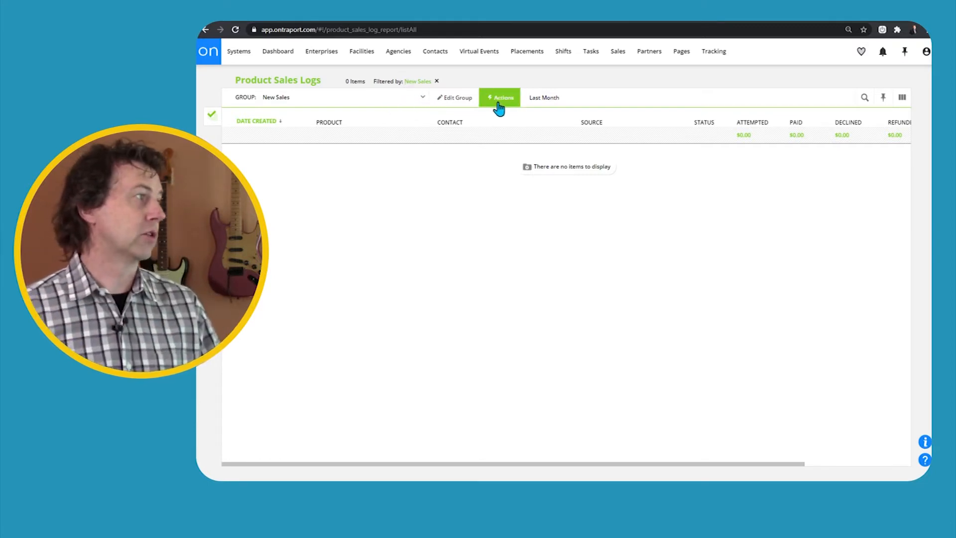
# - Return the sales logs to the All group and set the date range to All Time Data
pyautogui.click(422, 97)
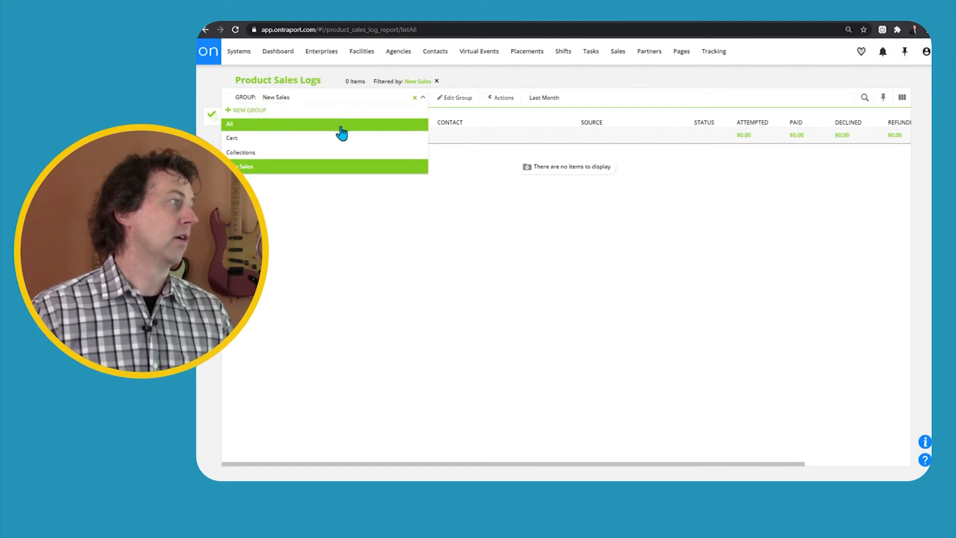
pyautogui.click(339, 128)
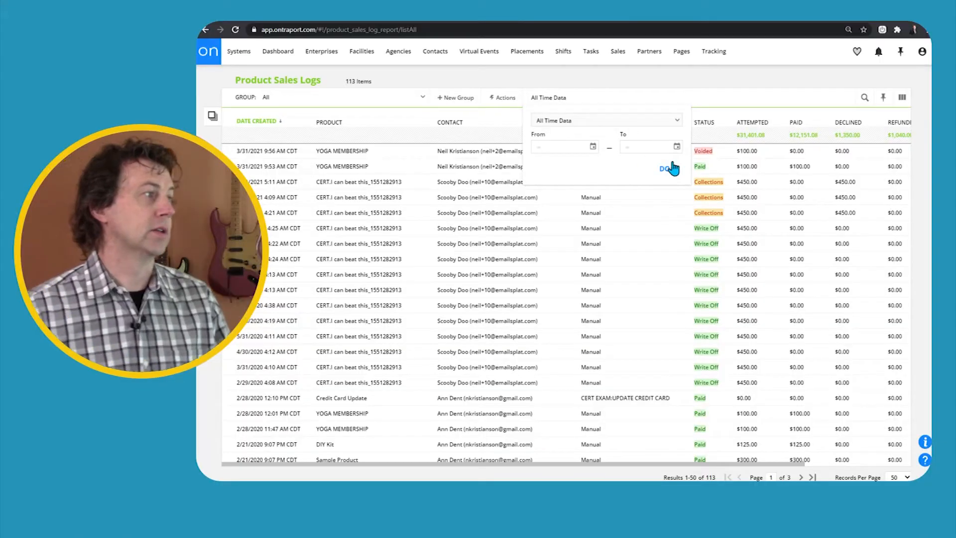
pyautogui.click(669, 170)
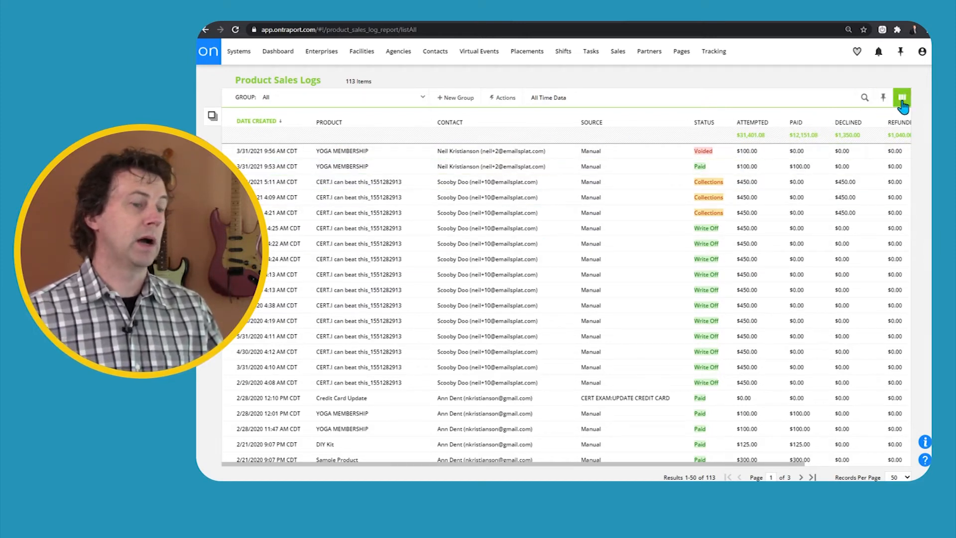
# - Add the contact's Consultation Date field as a column between Product and Contact, and save the column layout
pyautogui.click(902, 102)
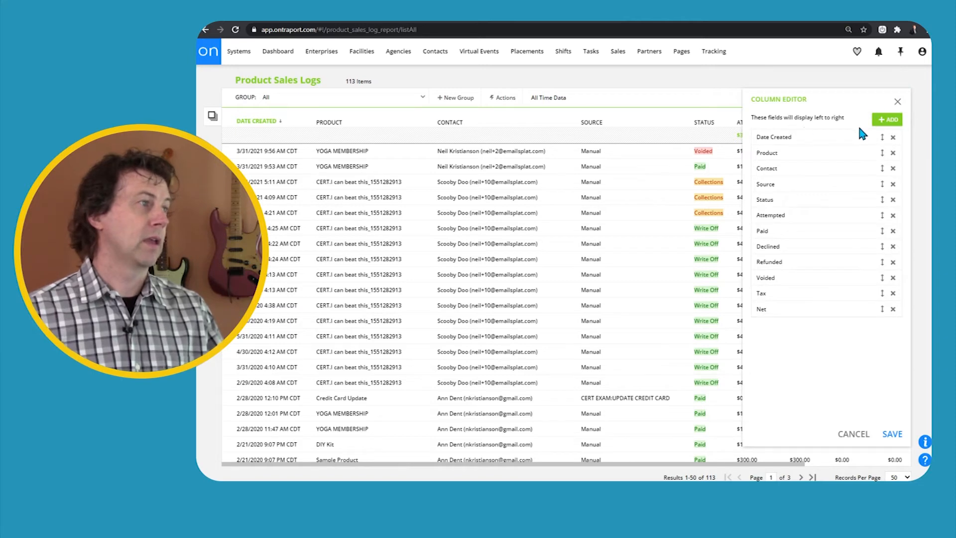
pyautogui.click(884, 121)
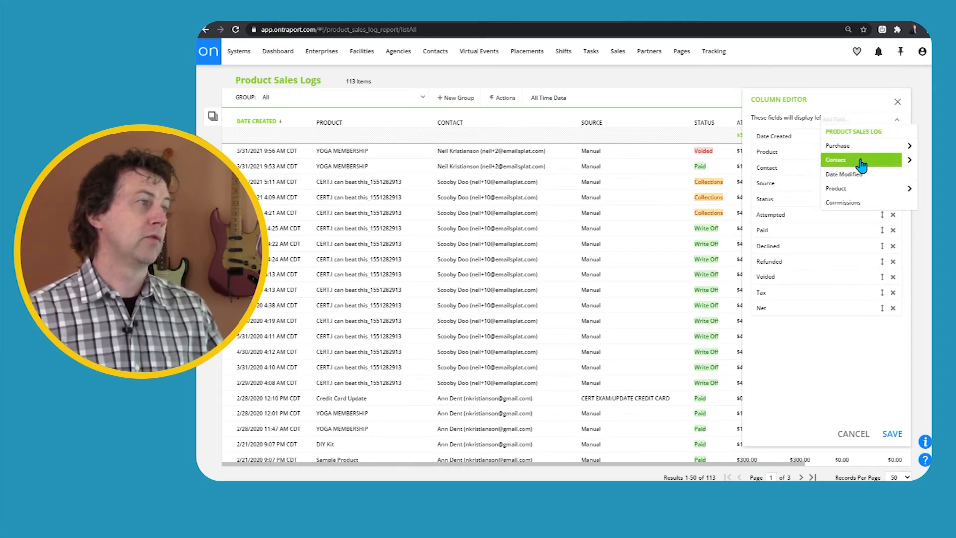
pyautogui.click(911, 161)
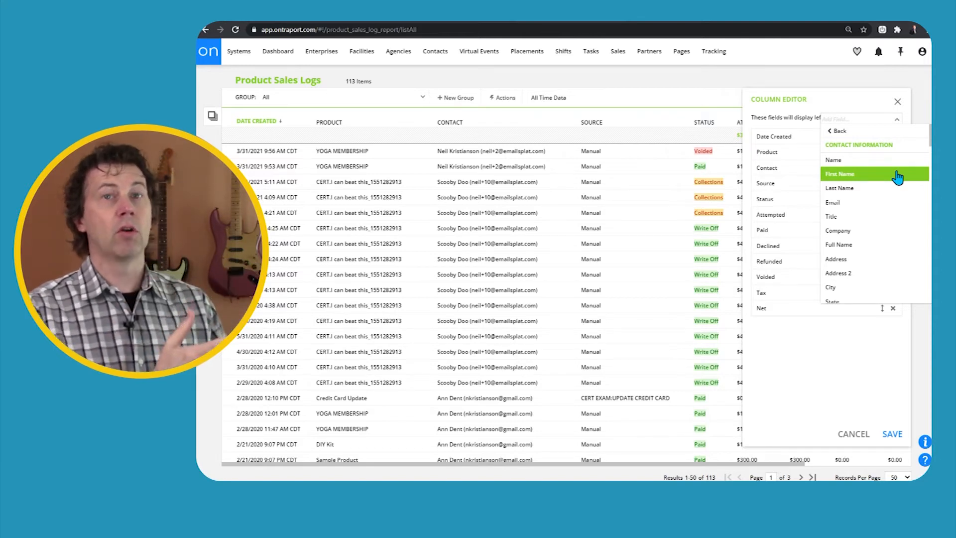
pyautogui.scroll(-3, 881, 199)
pyautogui.scroll(-5, 882, 194)
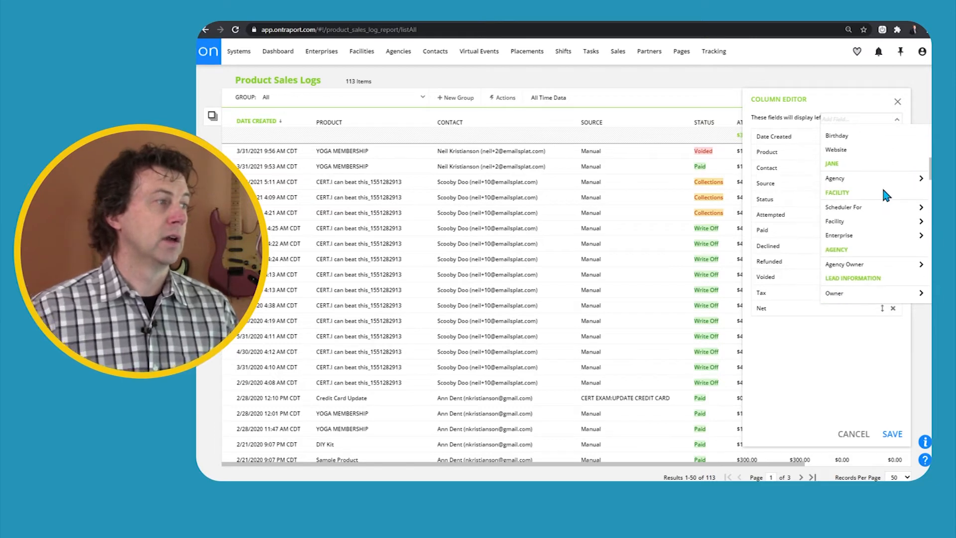
pyautogui.scroll(-5, 884, 194)
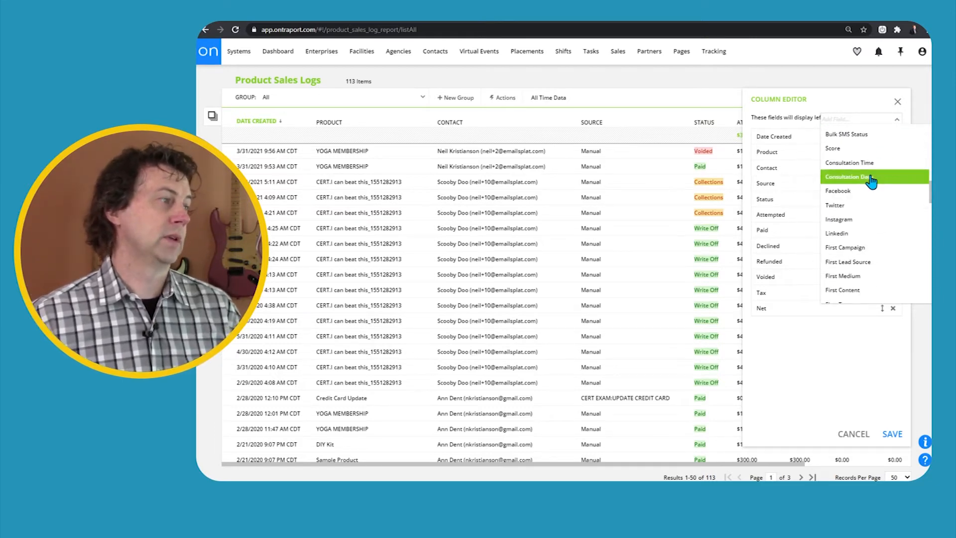
pyautogui.click(869, 177)
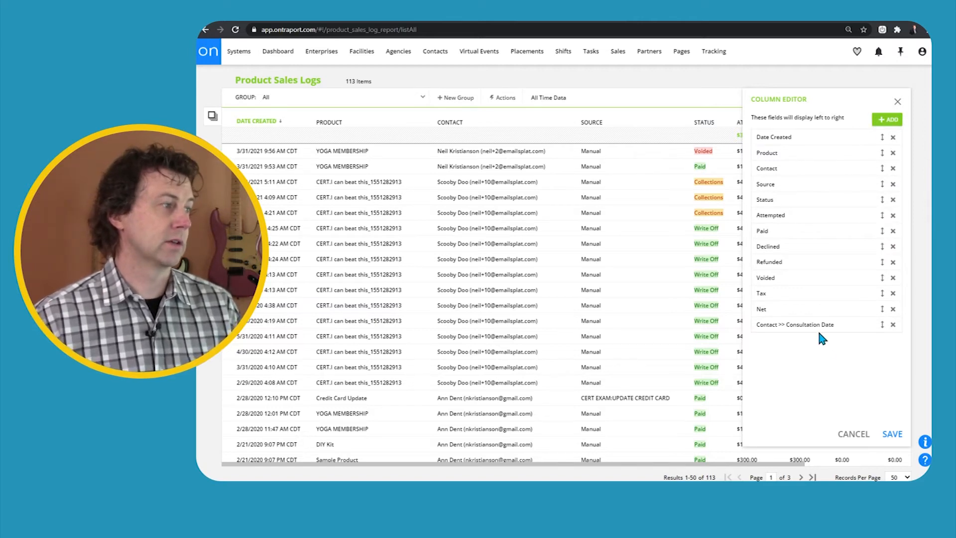
pyautogui.moveTo(817, 324); pyautogui.dragTo(808, 174)
pyautogui.click(892, 433)
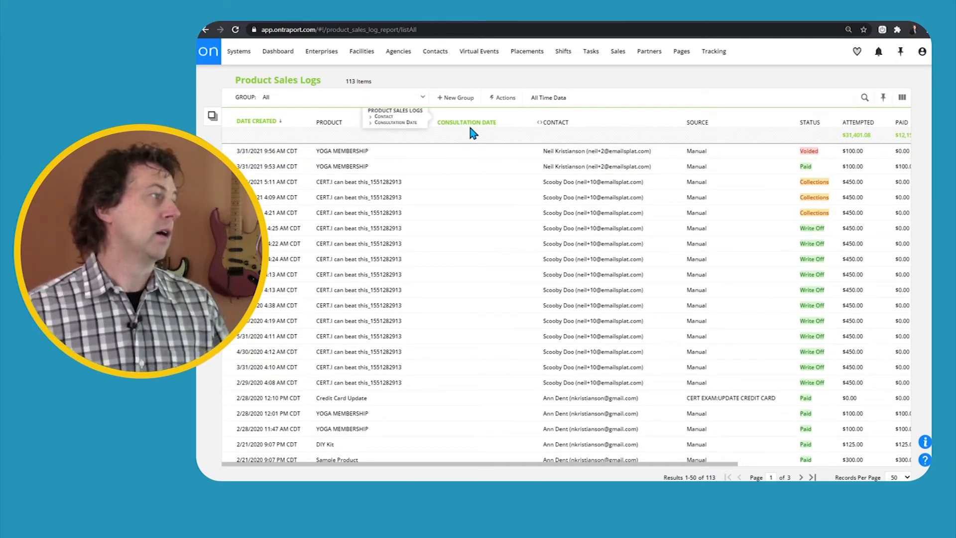
pyautogui.click(393, 97)
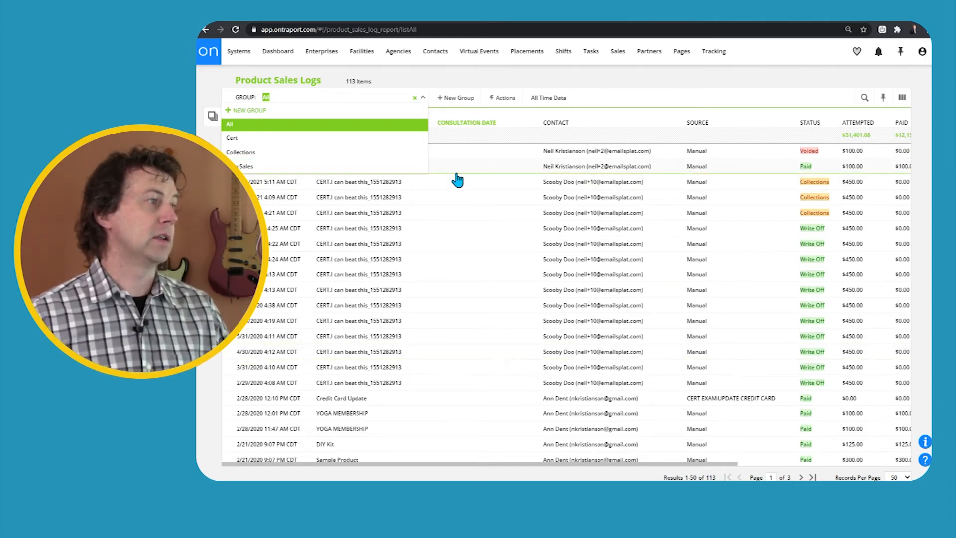
pyautogui.click(673, 85)
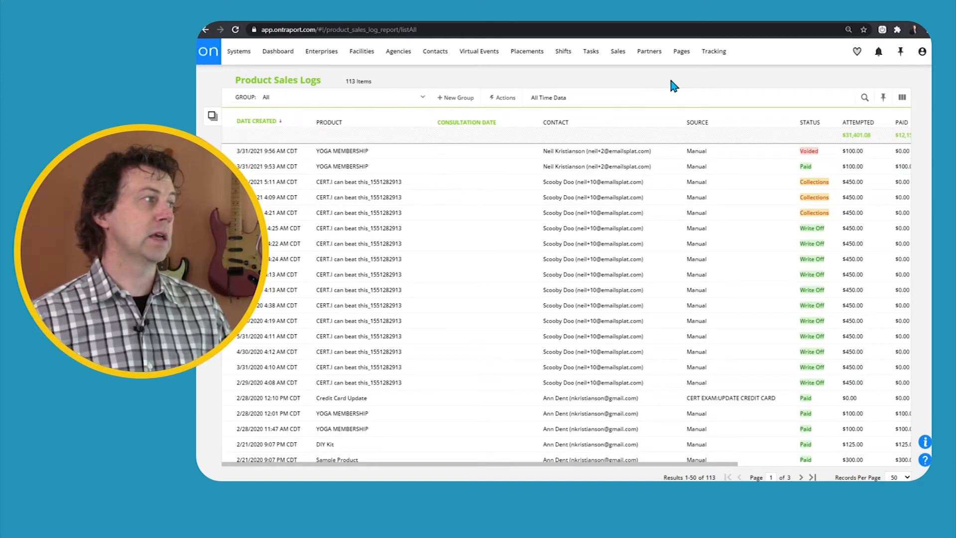
pyautogui.click(901, 97)
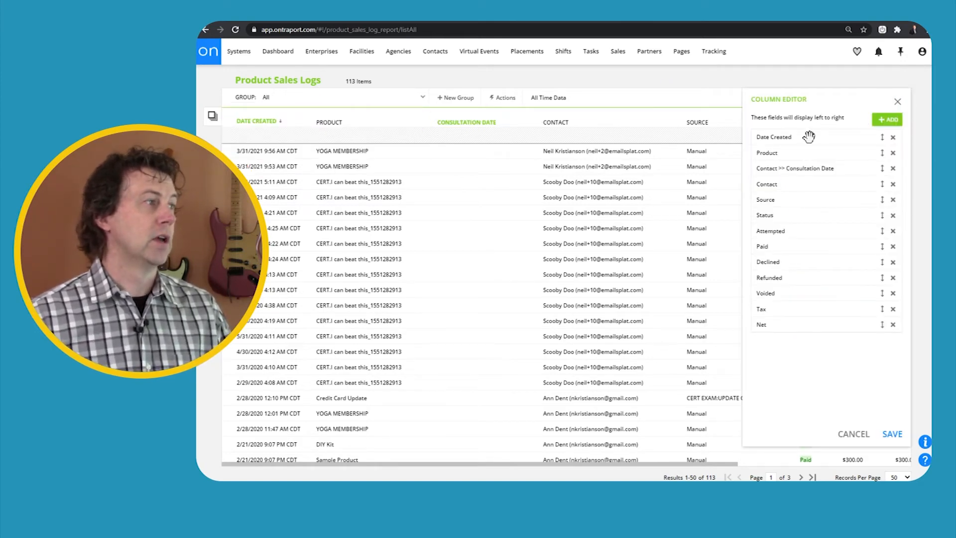
pyautogui.click(889, 124)
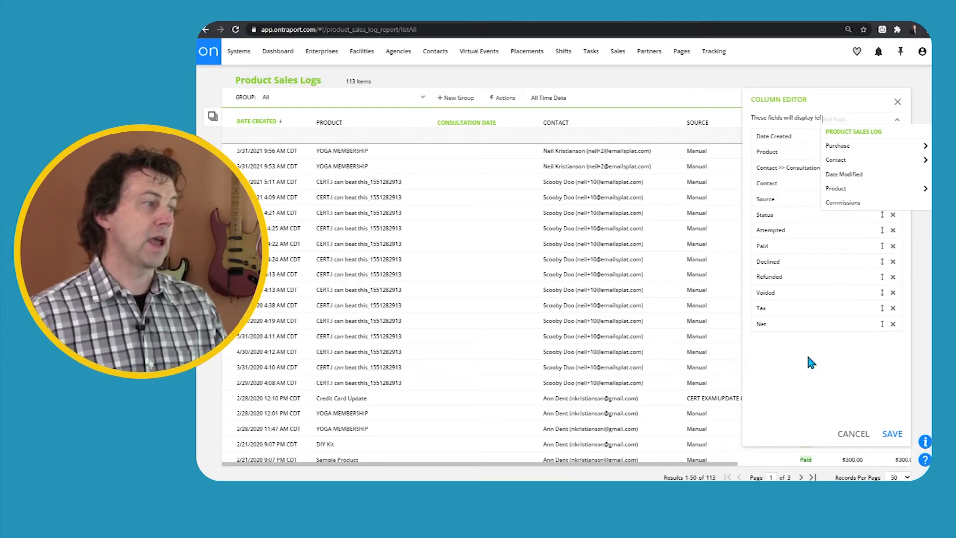
pyautogui.click(849, 434)
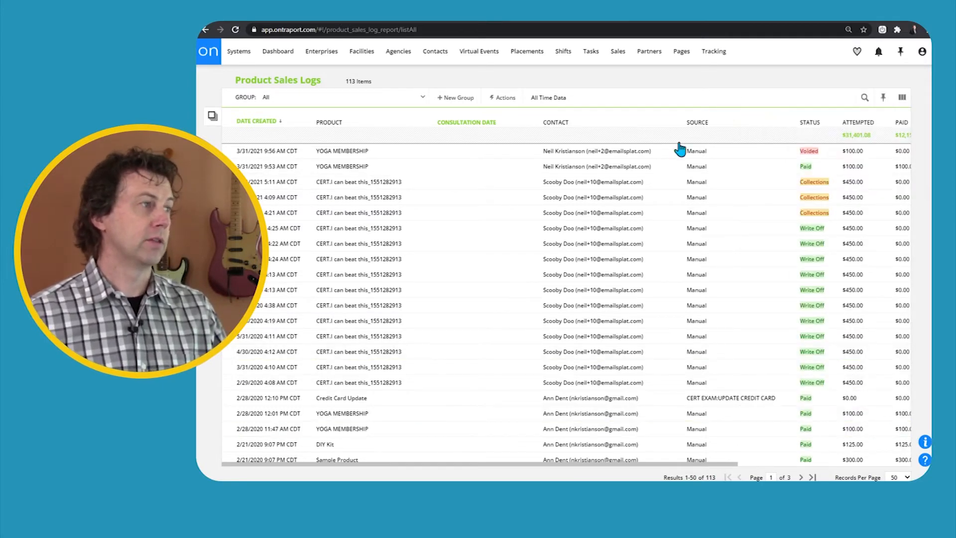
# - Select all product sales logs in the All group and open their export settings
pyautogui.moveTo(213, 117)
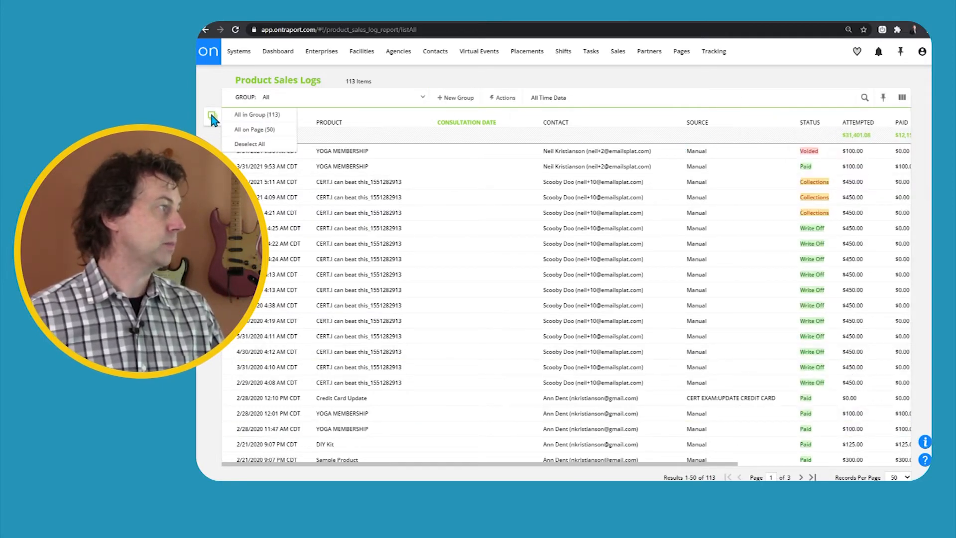
pyautogui.click(244, 116)
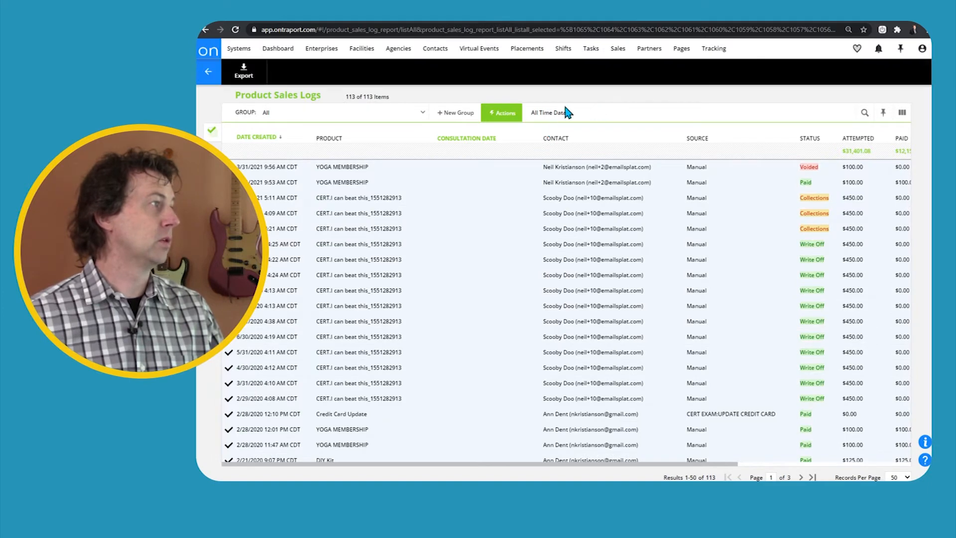
pyautogui.click(244, 72)
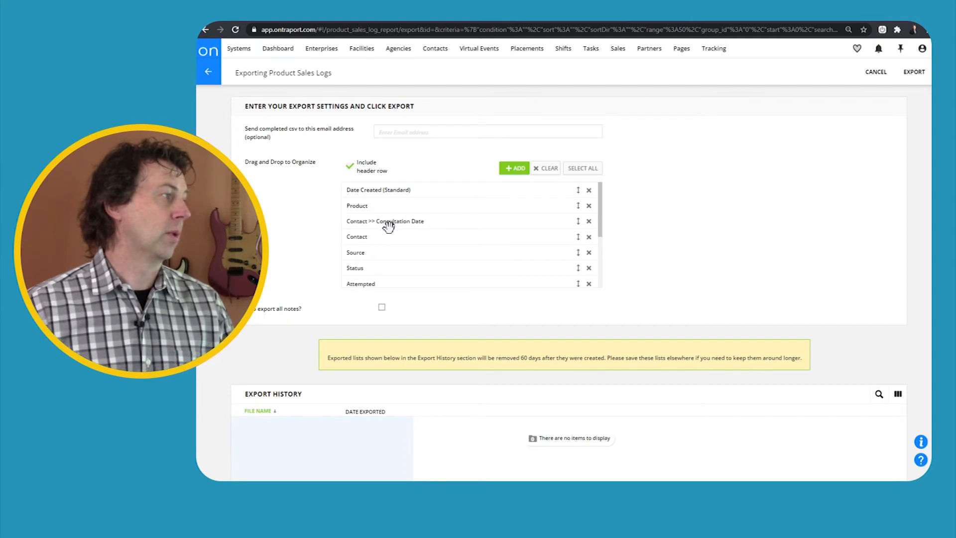
# - Add the contact's First Name, Last Name and Office Phone to the export fields, and return to the sales logs without exporting
pyautogui.click(517, 169)
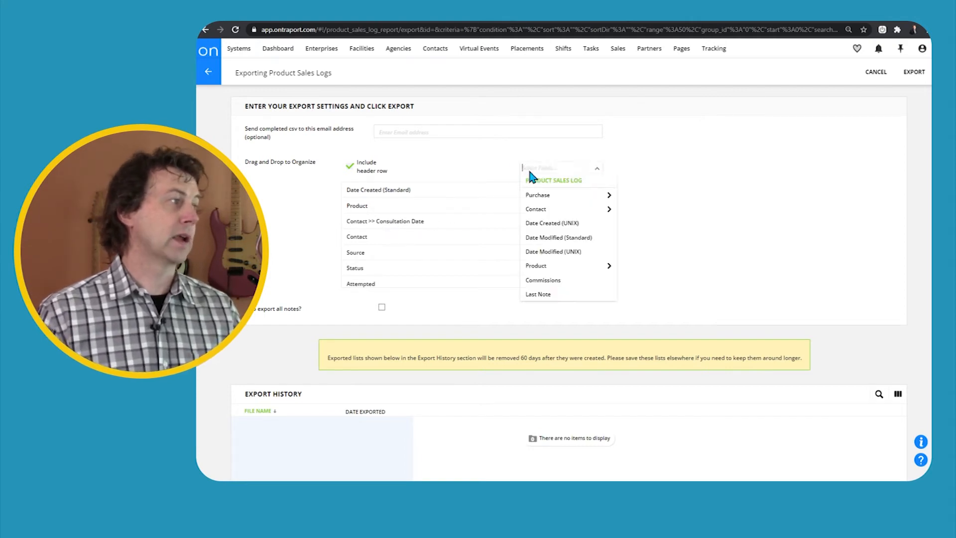
pyautogui.click(608, 209)
pyautogui.click(581, 222)
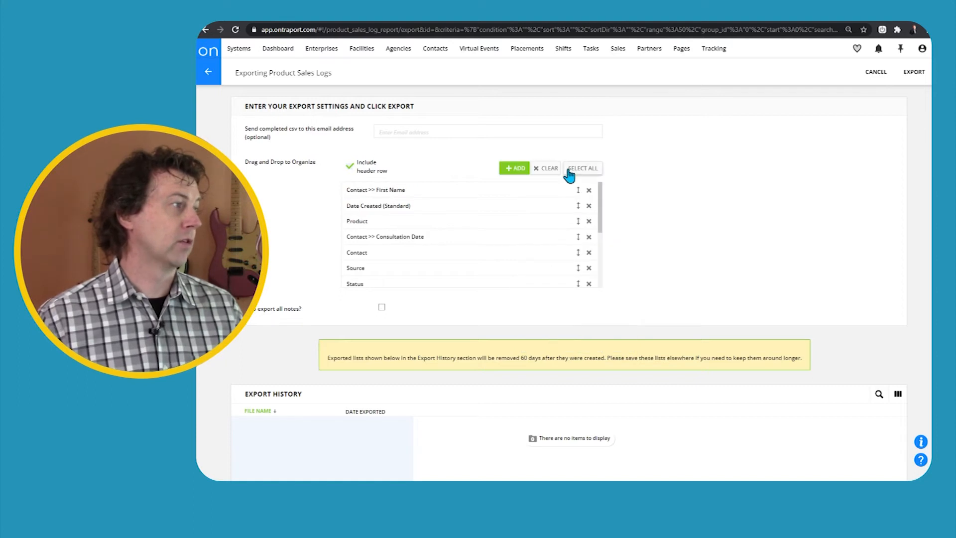
pyautogui.click(516, 169)
pyautogui.click(622, 209)
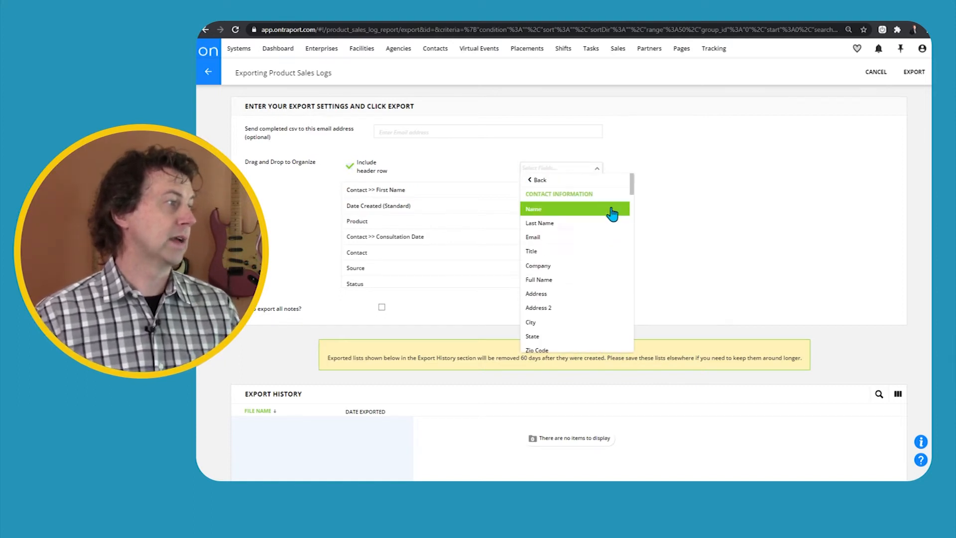
pyautogui.click(546, 224)
pyautogui.click(515, 169)
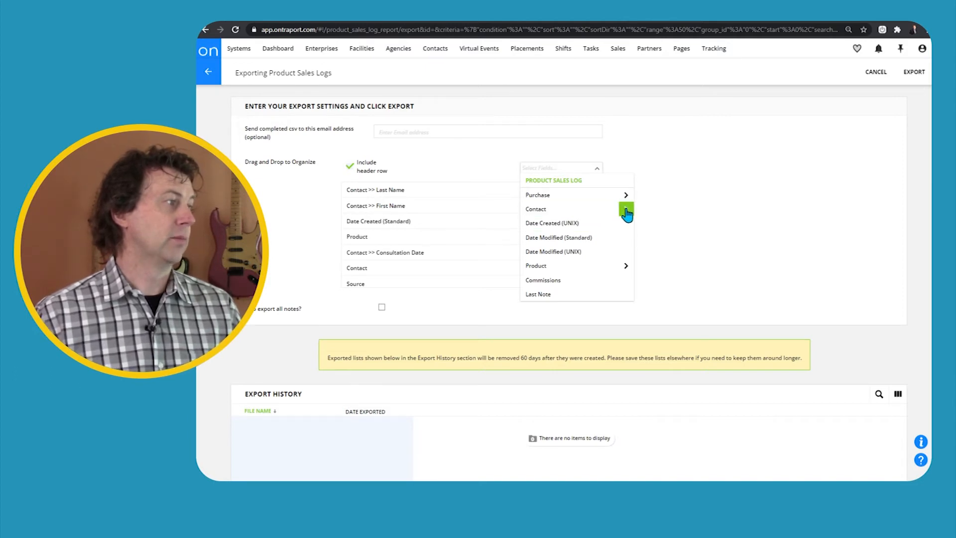
pyautogui.click(626, 214)
pyautogui.scroll(-5, 568, 242)
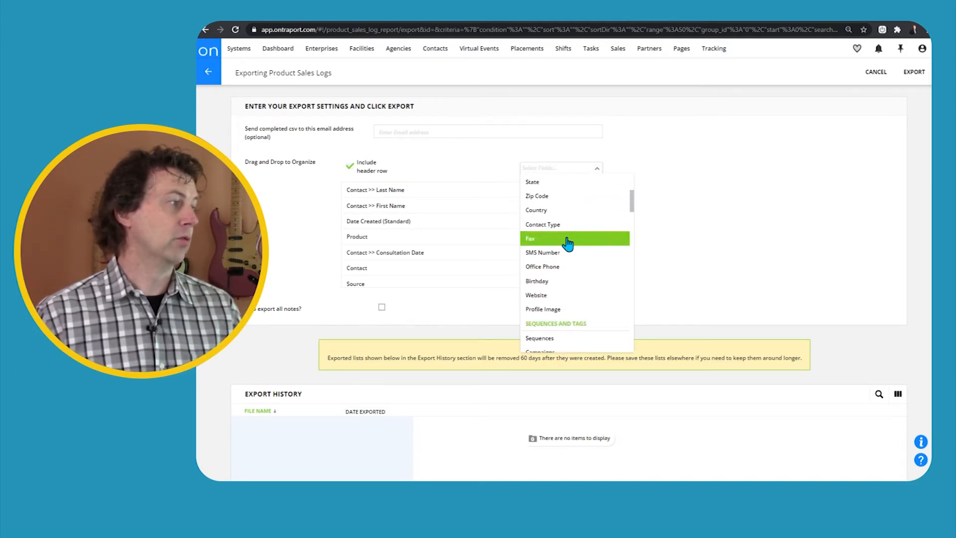
pyautogui.click(568, 267)
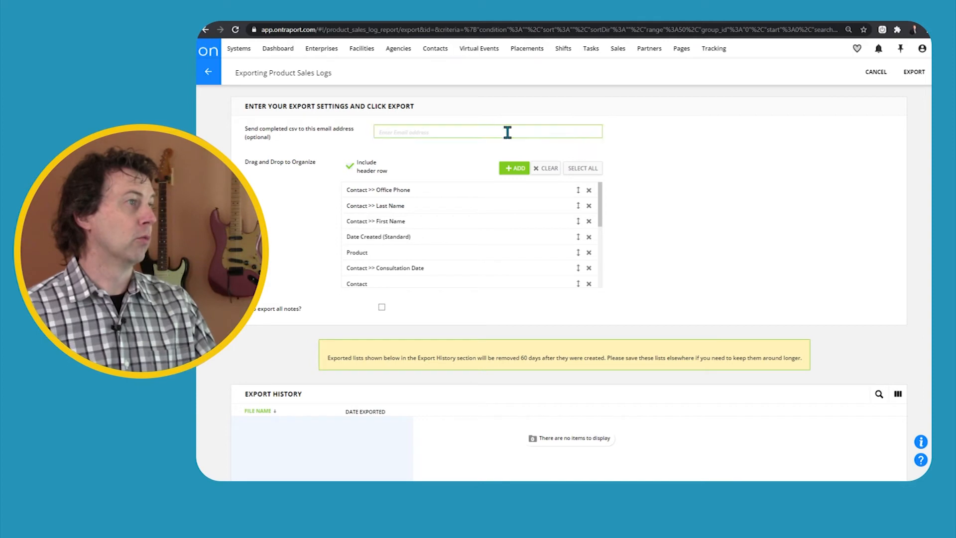
pyautogui.click(208, 71)
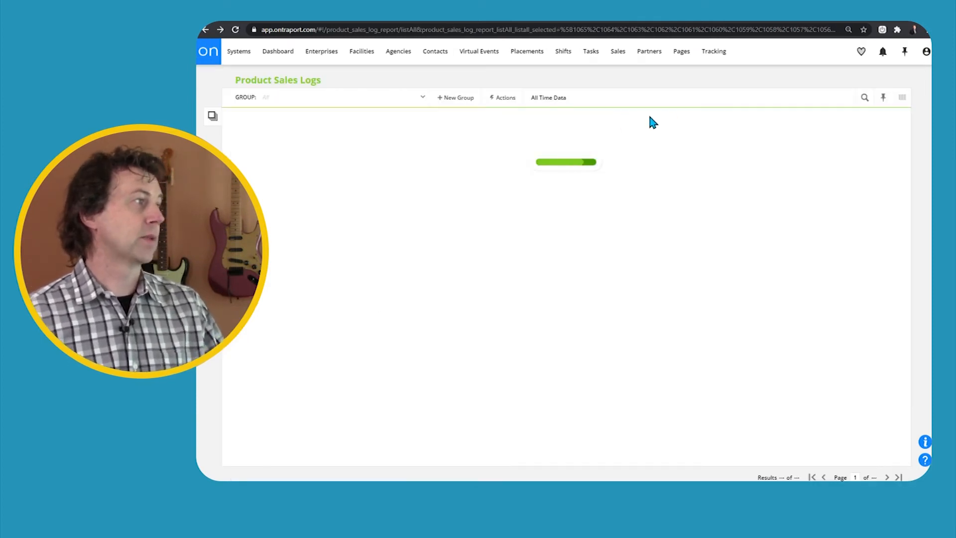